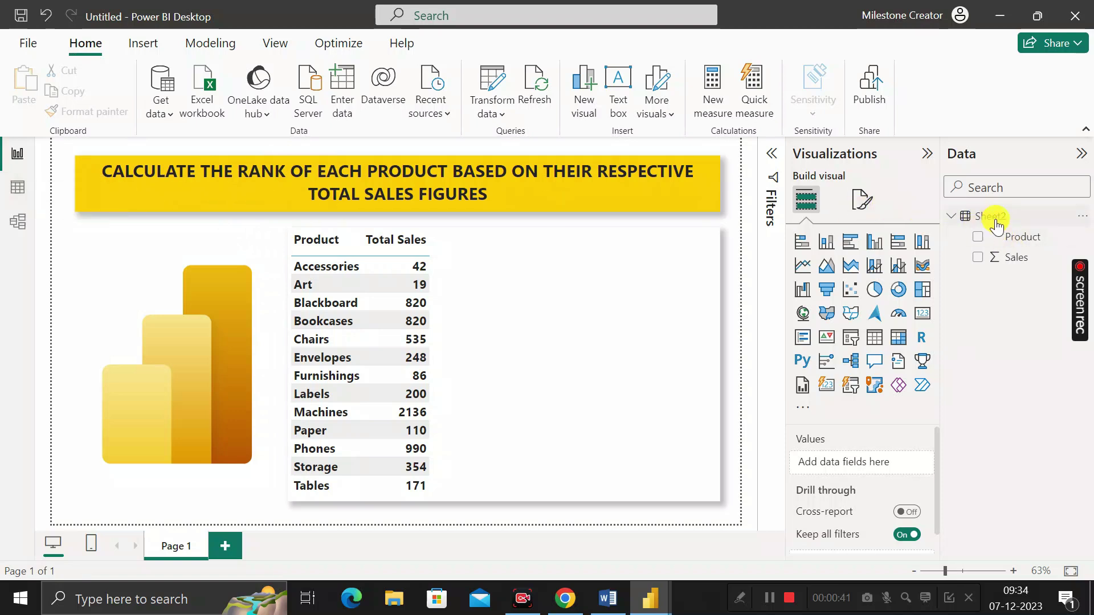
Step: Check Sheet2's raw data rows, then bring up the Sheet2 table's context menu on the report page
left_click(13, 197)
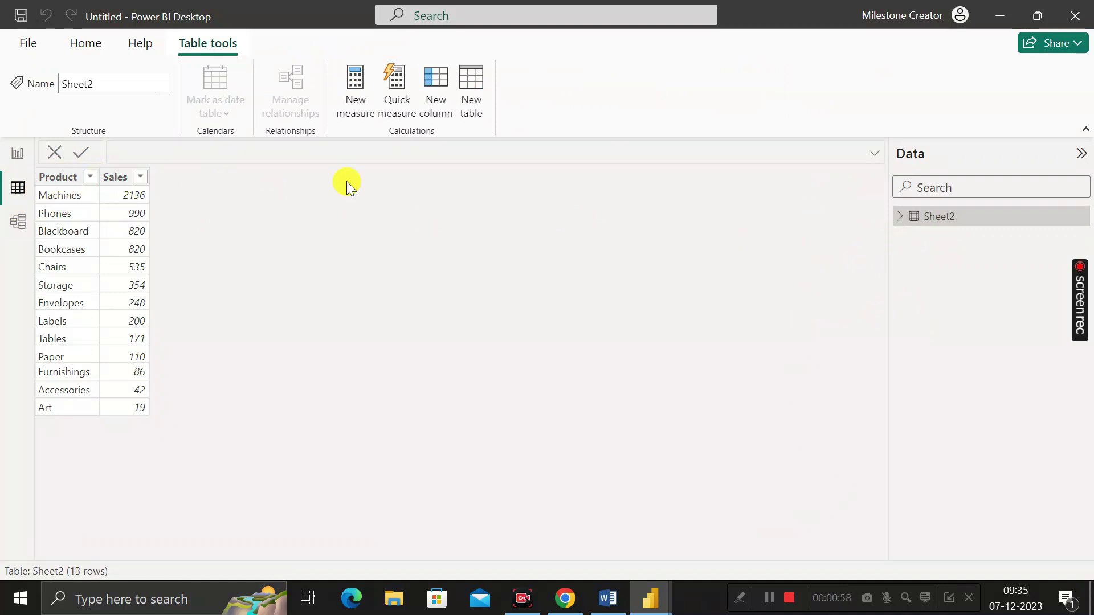
mouse_move(946, 222)
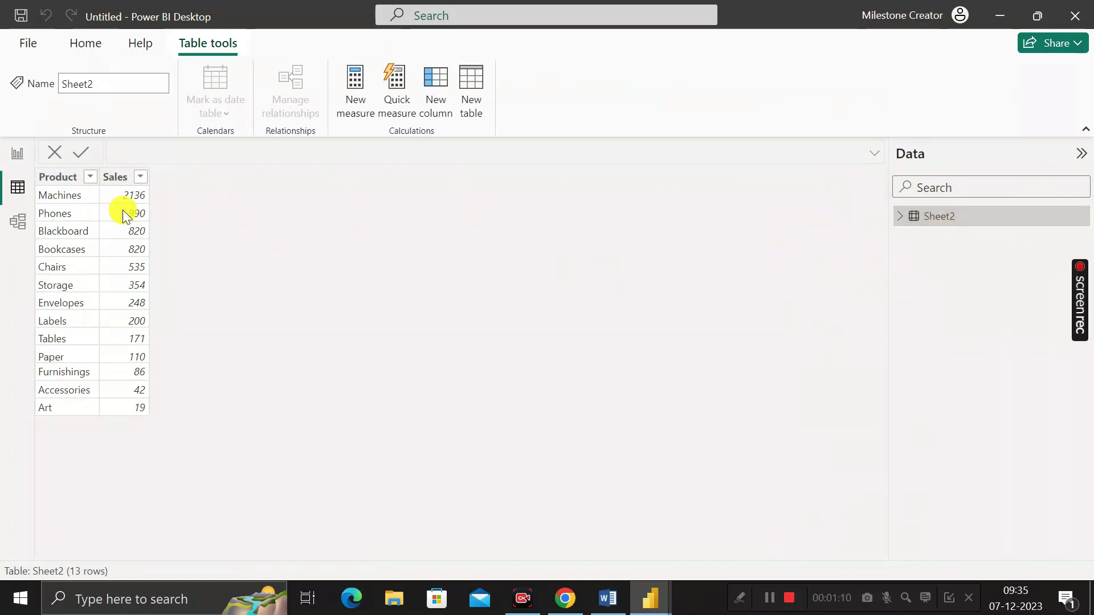
left_click(18, 153)
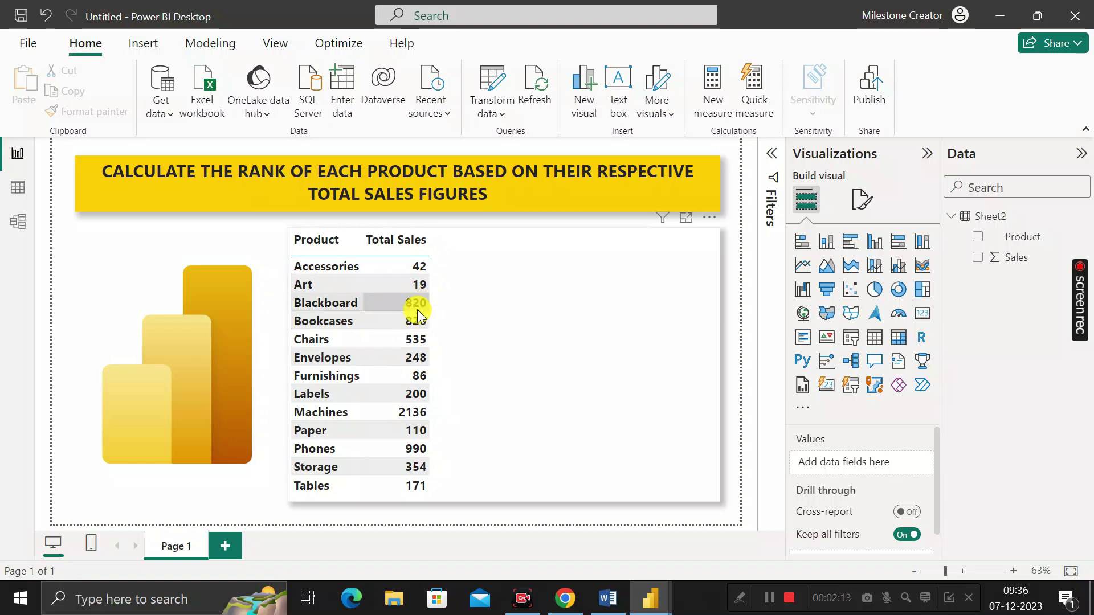
left_click(996, 218)
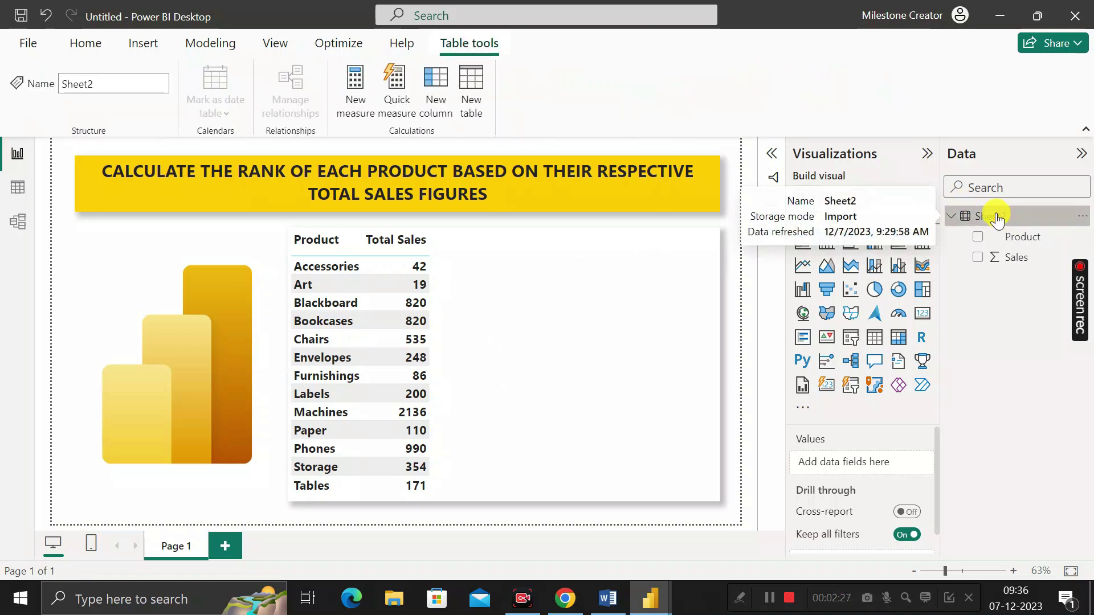
right_click(996, 219)
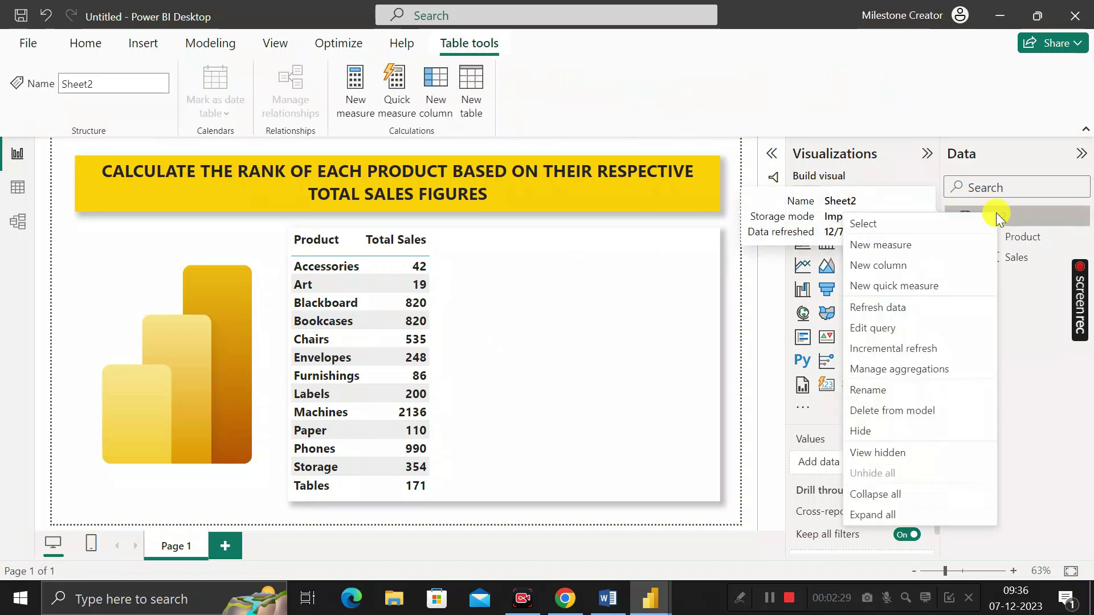
Step: Start a new Sheet2 measure named Rank Value as RANKX over the Sheet2 table
left_click(909, 246)
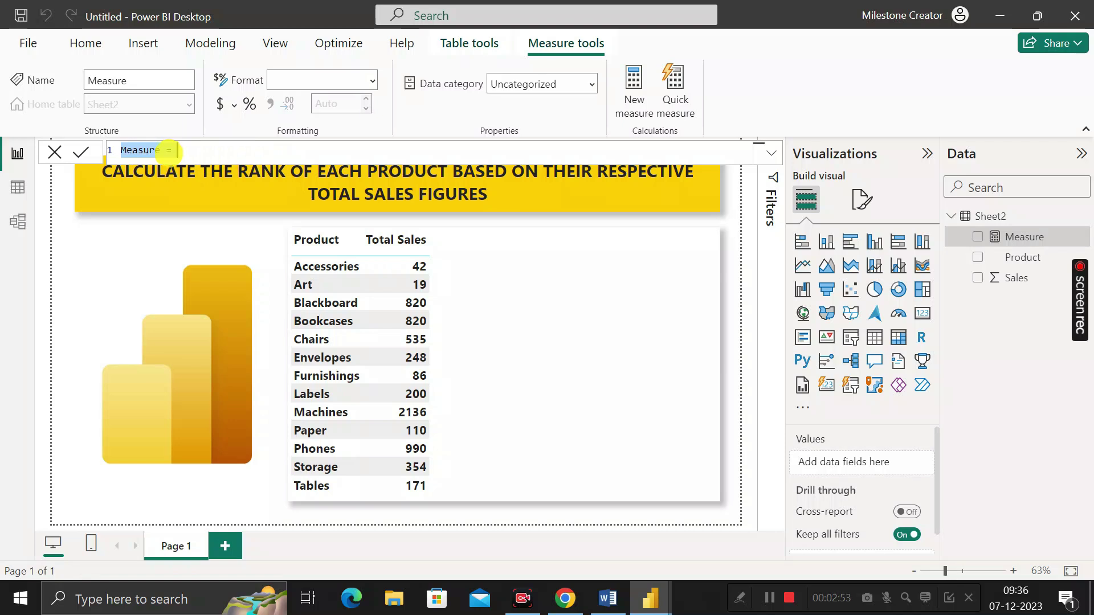
key("BackSpace")
type("Ran")
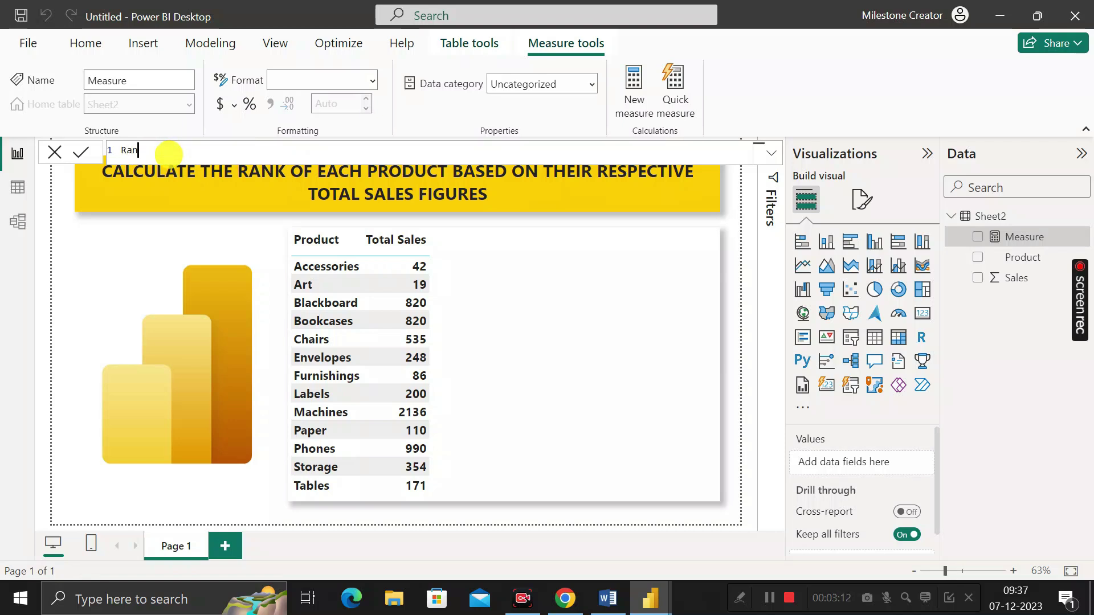
type("k Value =")
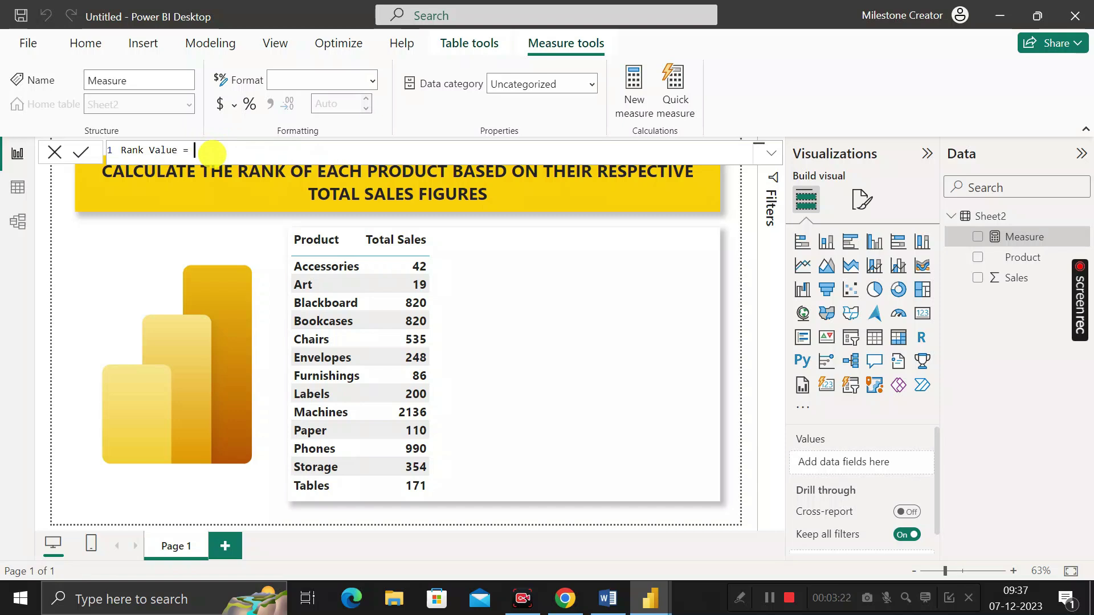
type(" rank")
key("Down")
key("Down")
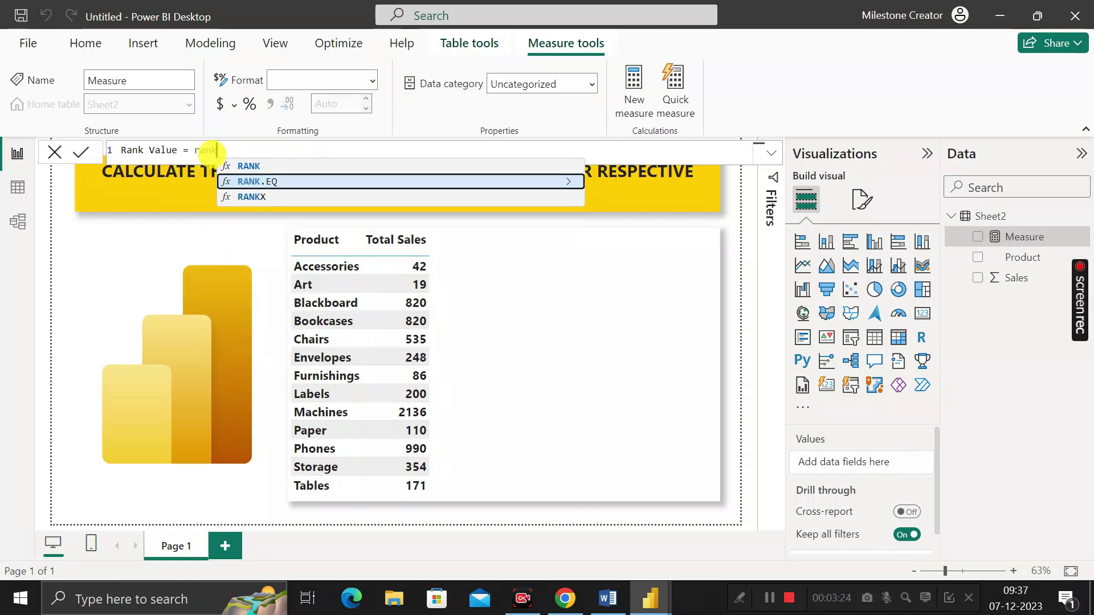
key("Tab")
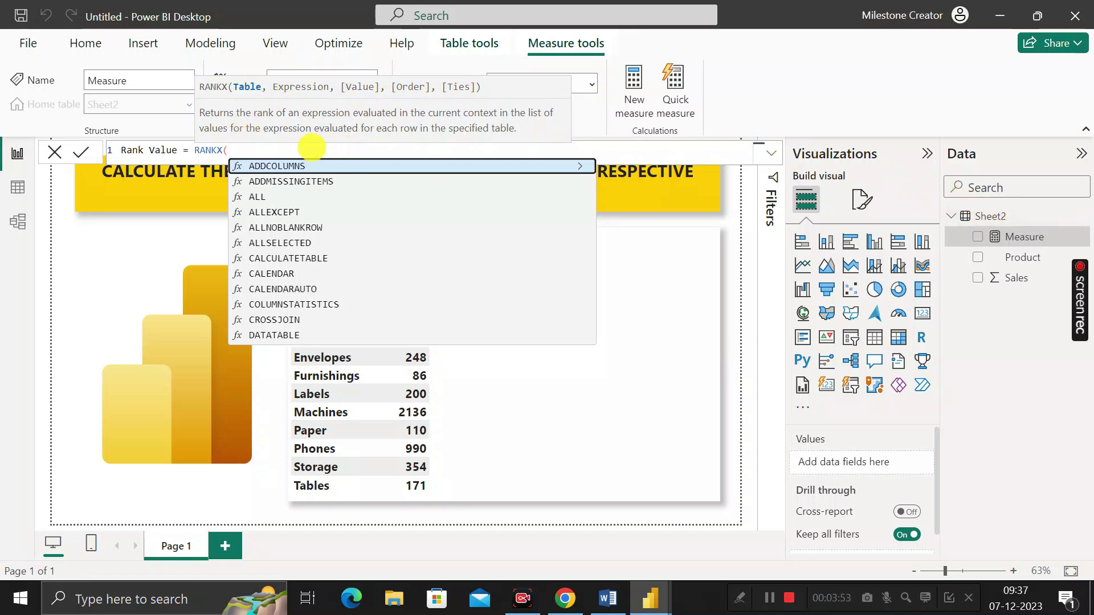
type("sh")
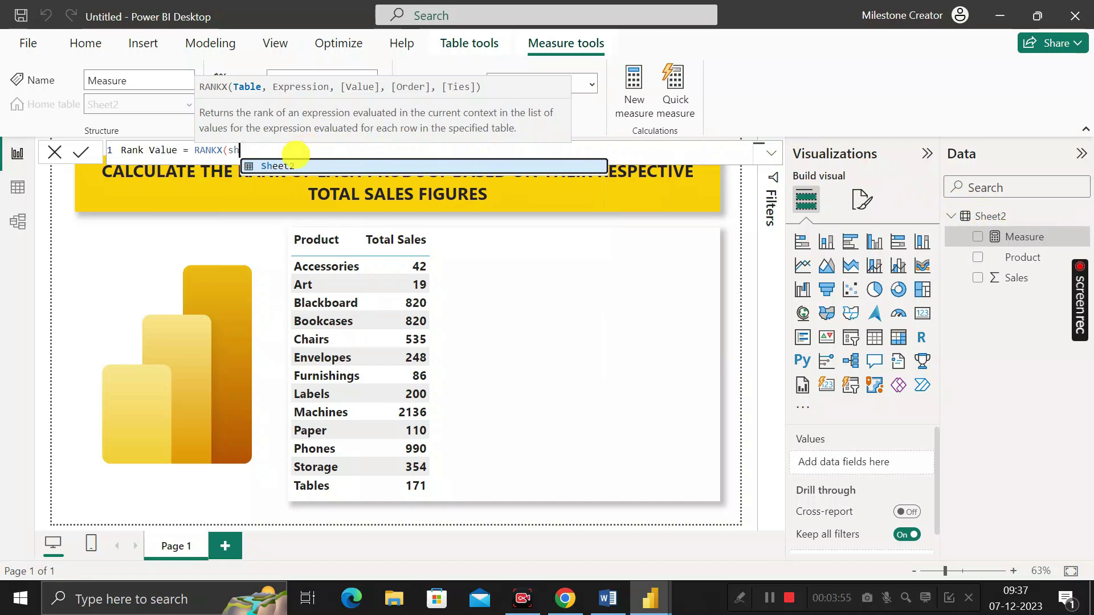
left_click(292, 166)
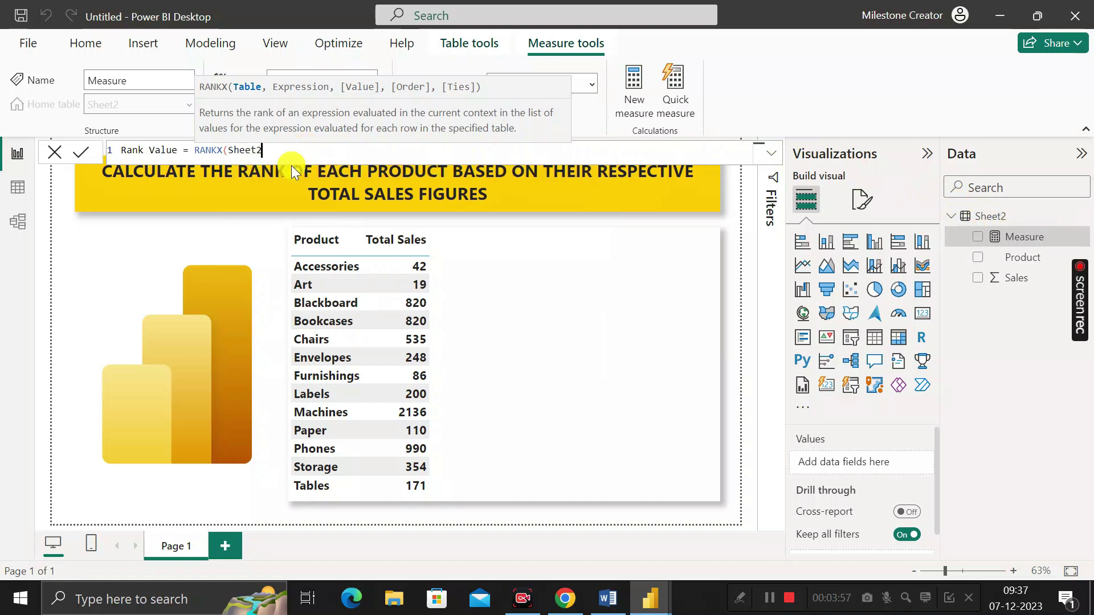
type(",")
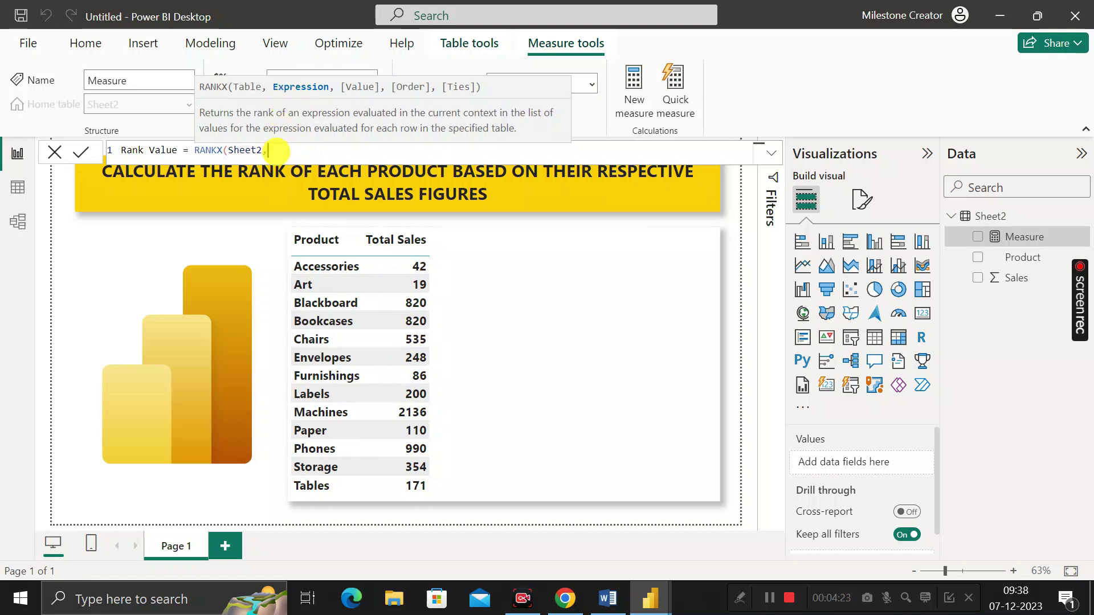
Step: Complete the expression with CALCULATE(SUM(Sheet2[Sales])) and commit the Rank Value measure
type("cal")
key("Tab")
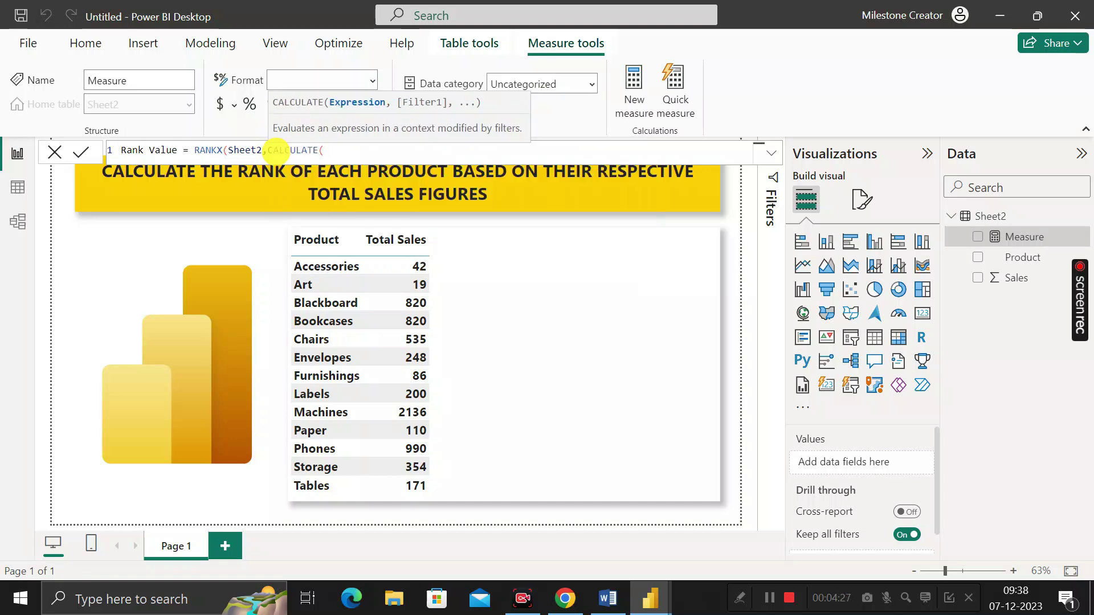
type("sum")
key("Tab")
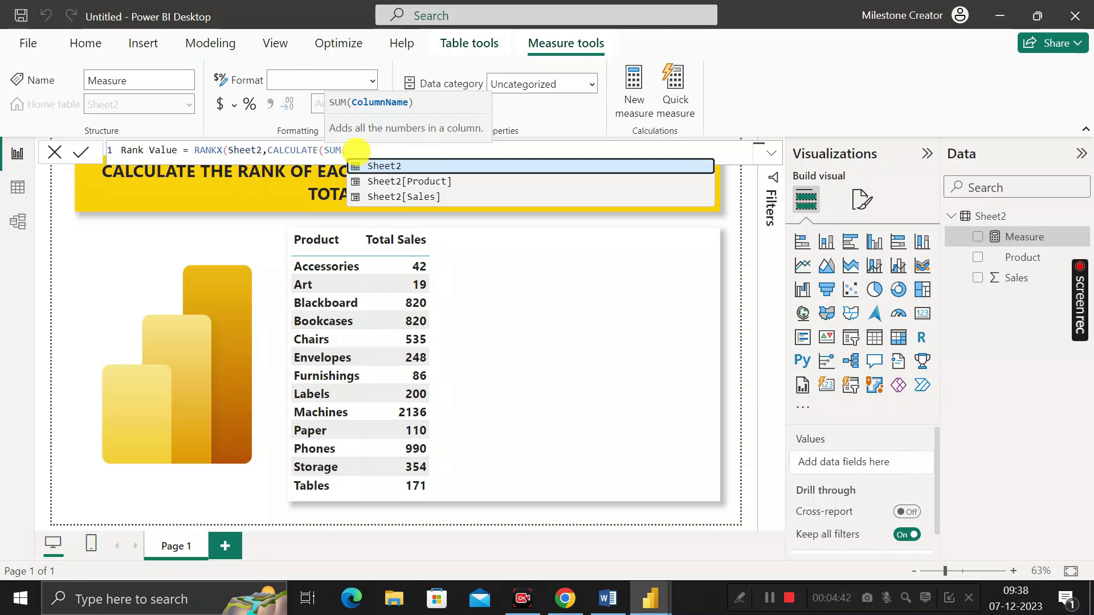
key("Down")
key("Down")
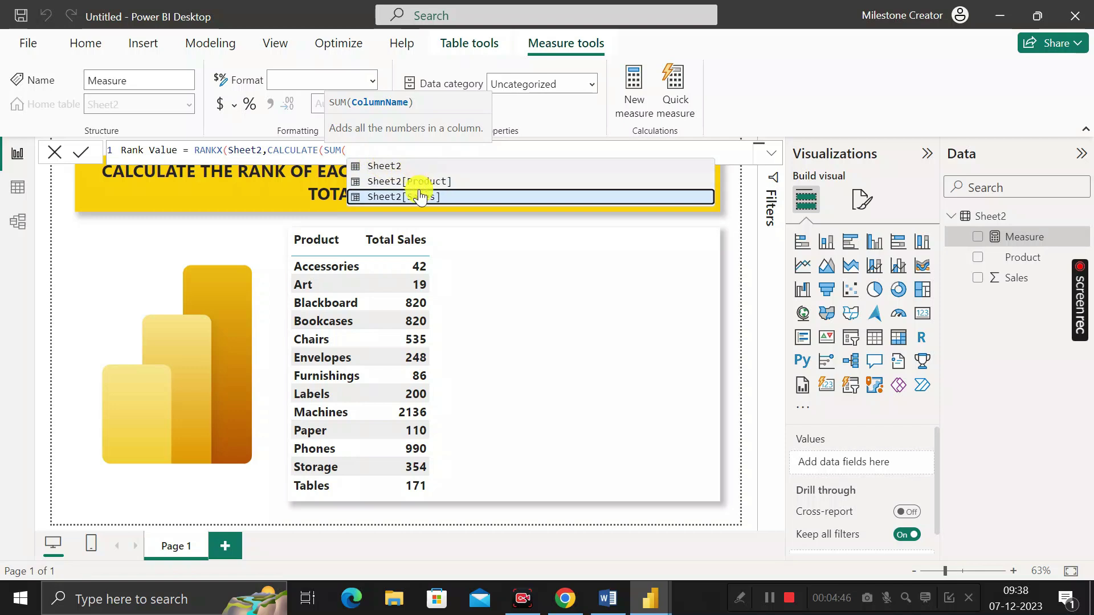
left_click(388, 200)
type(")")
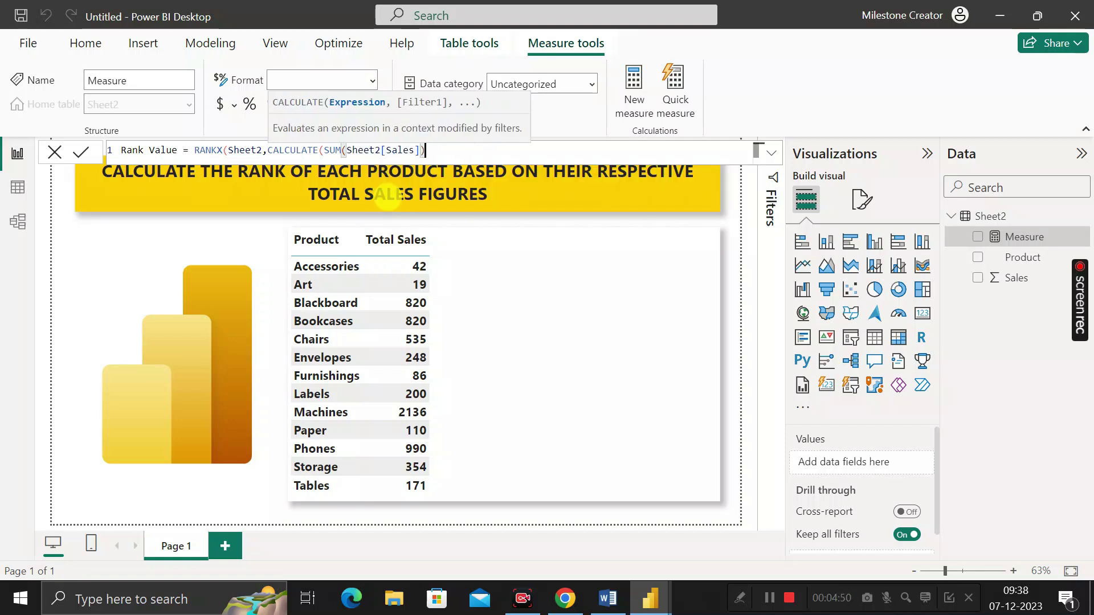
type(")")
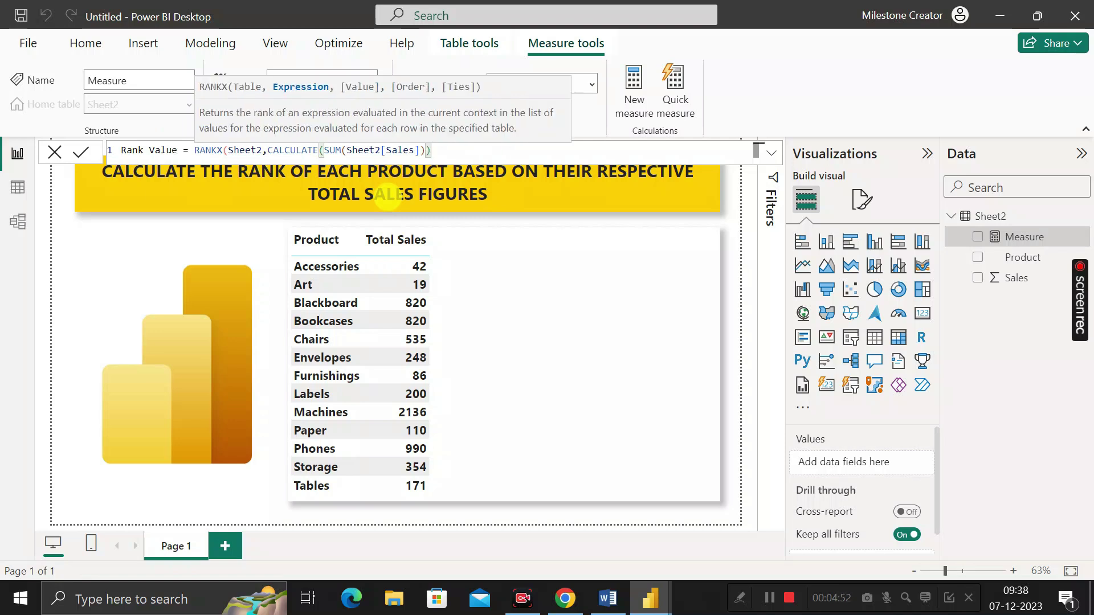
type(")")
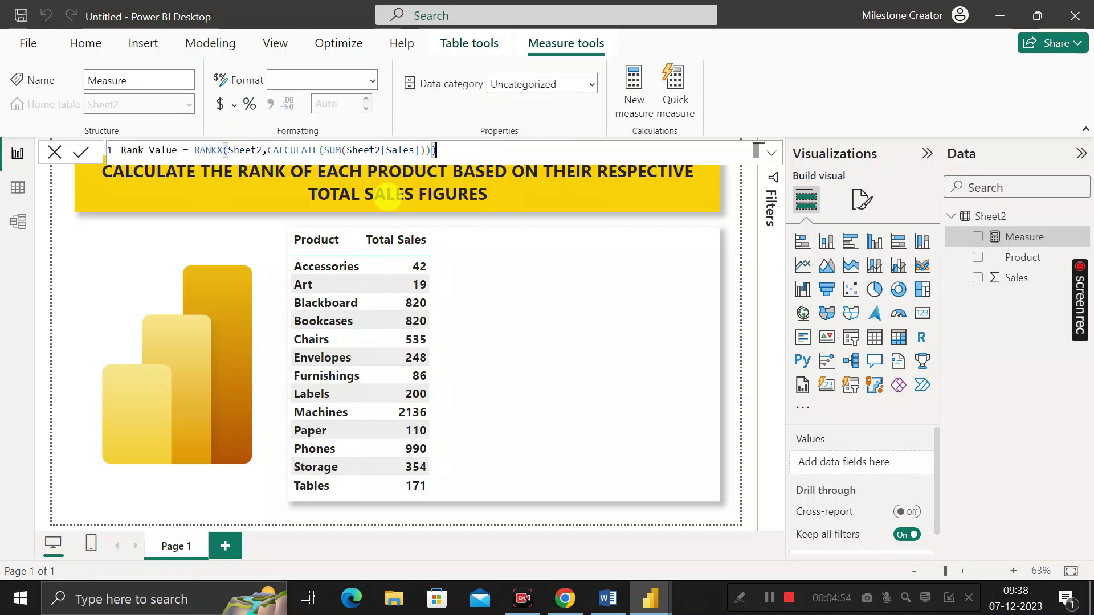
key("Return")
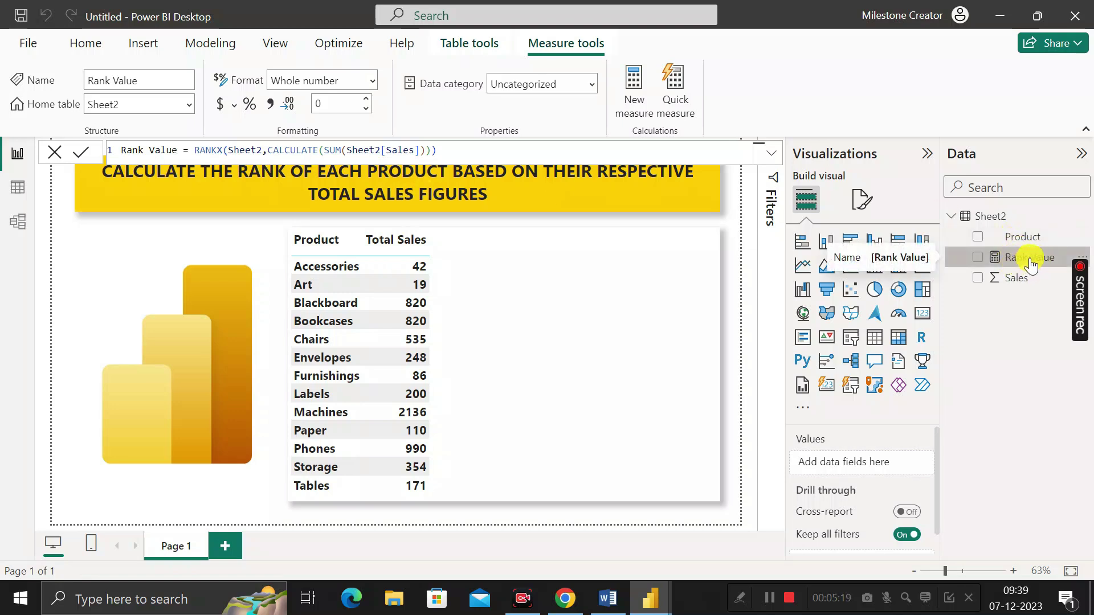
left_click(1032, 261)
Step: Add Rank Value as a third table column, then reopen its RANKX formula
left_click_drag(1033, 261, 560, 326)
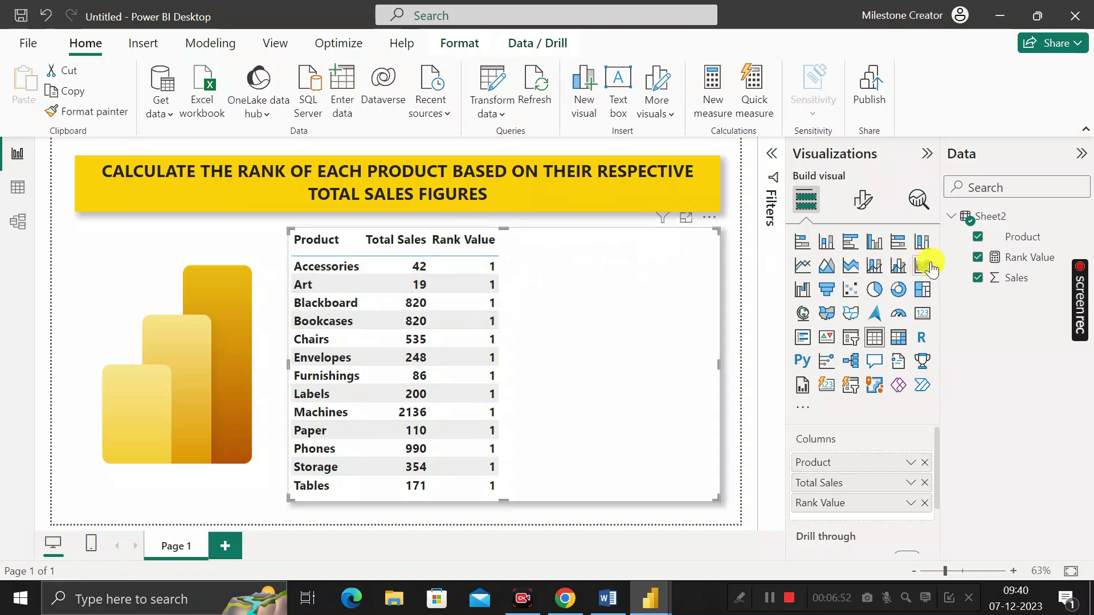
left_click(1028, 259)
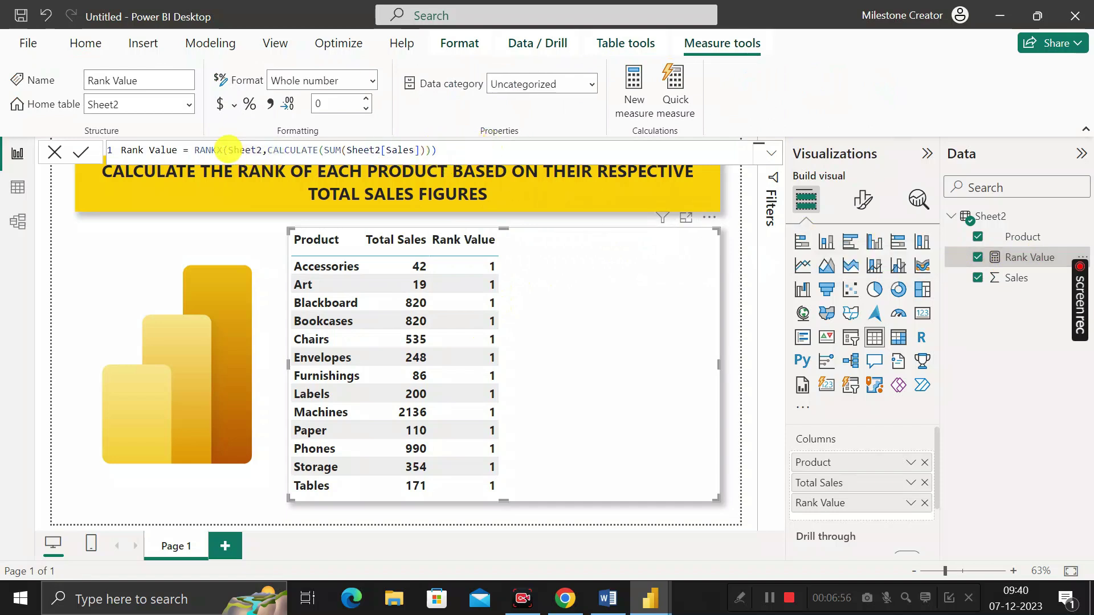
Step: Change the measure to RANKX(ALL(Sheet2),…) for distinct ranks, and sort the table by Rank Value
left_click(228, 151)
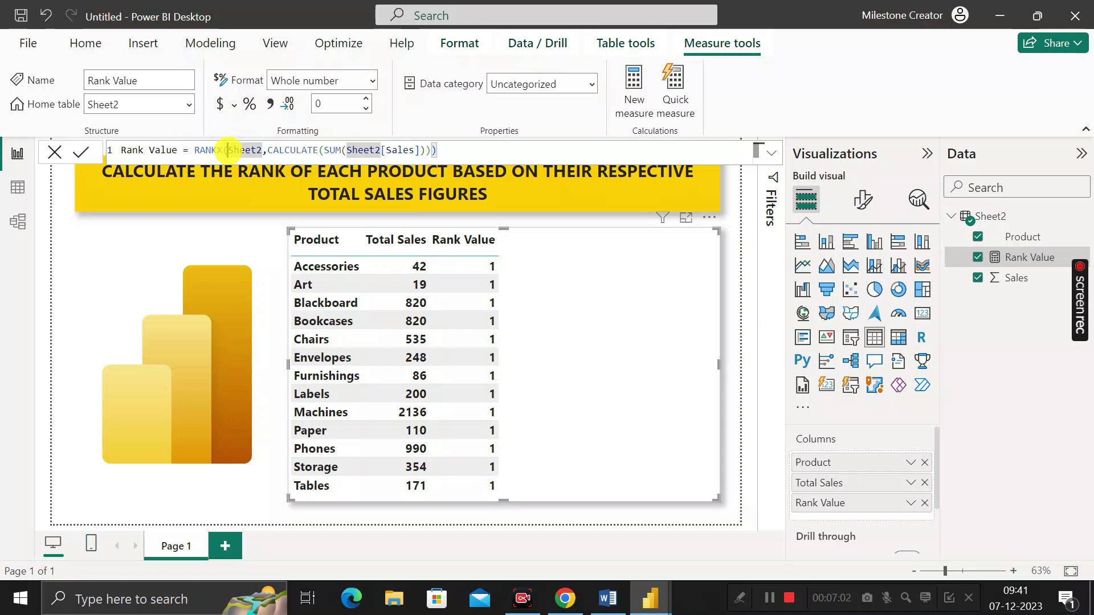
type("all")
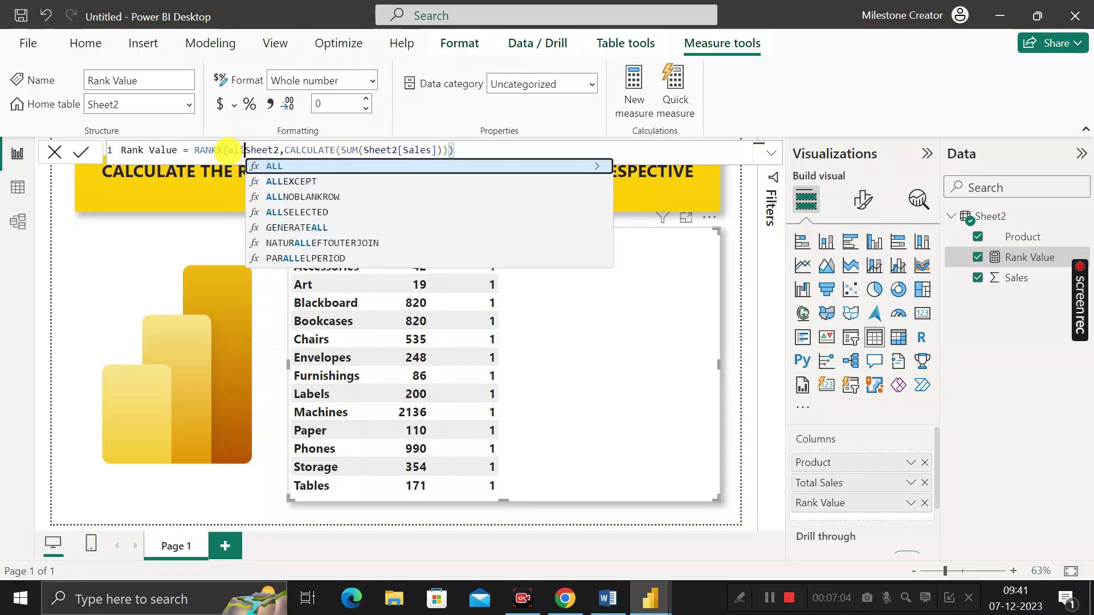
key("Tab")
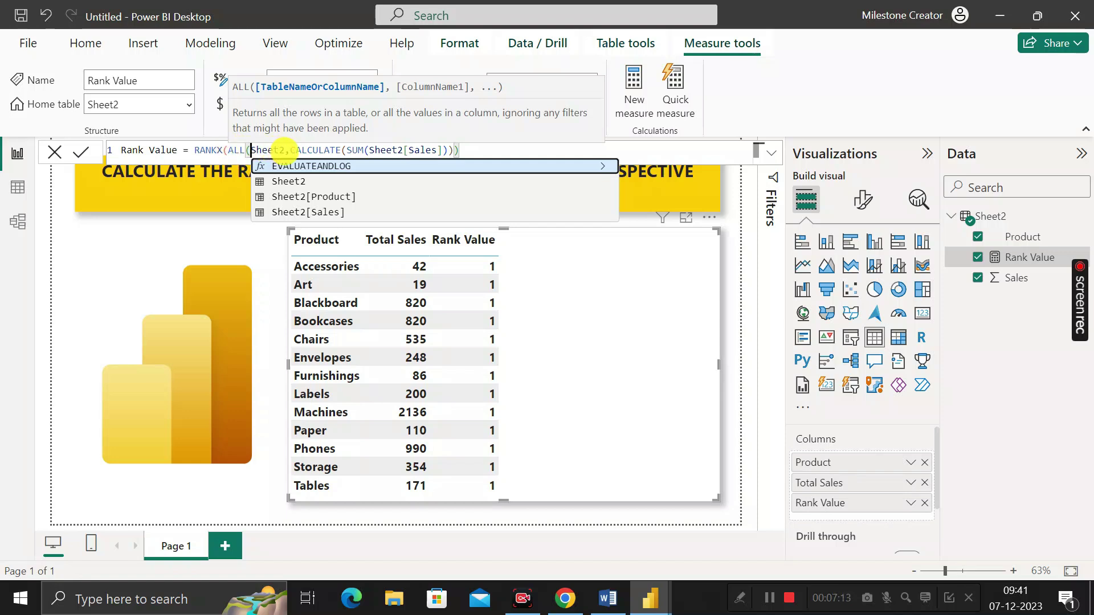
left_click(285, 150)
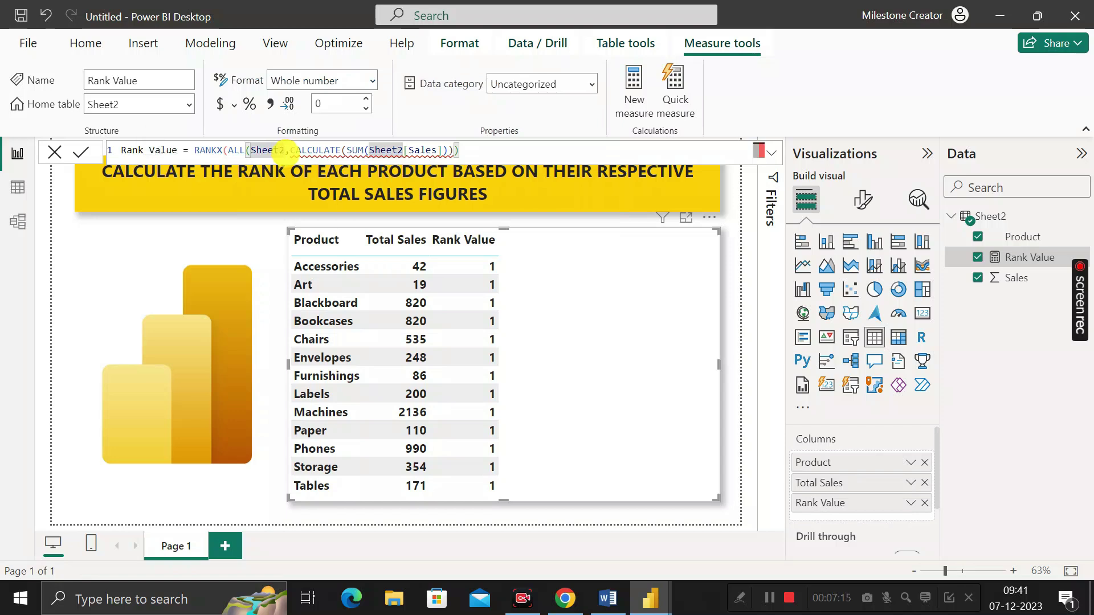
type(")")
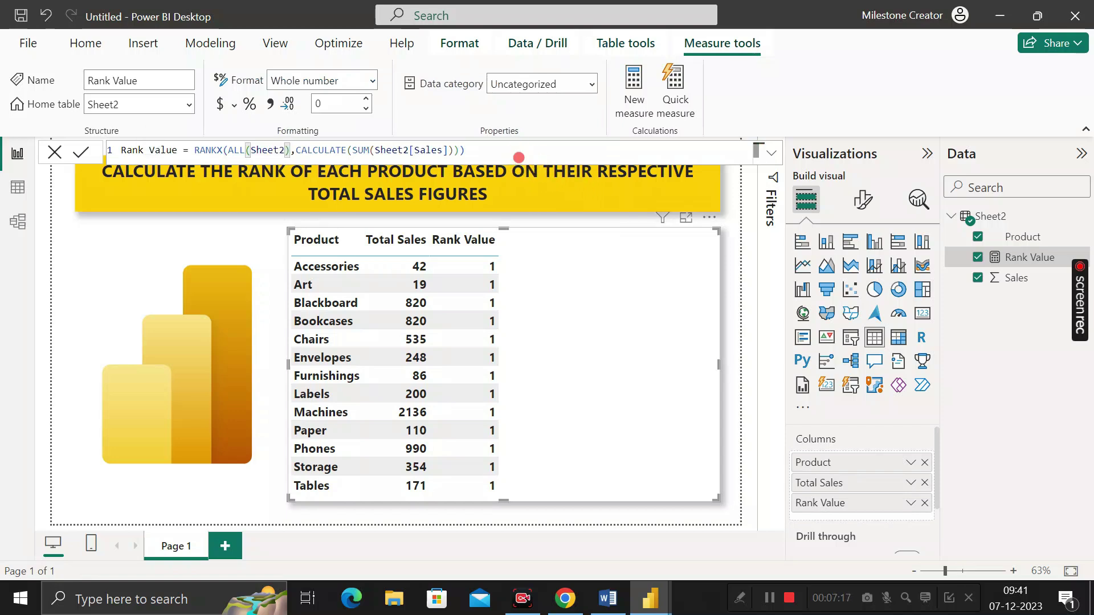
key("Return")
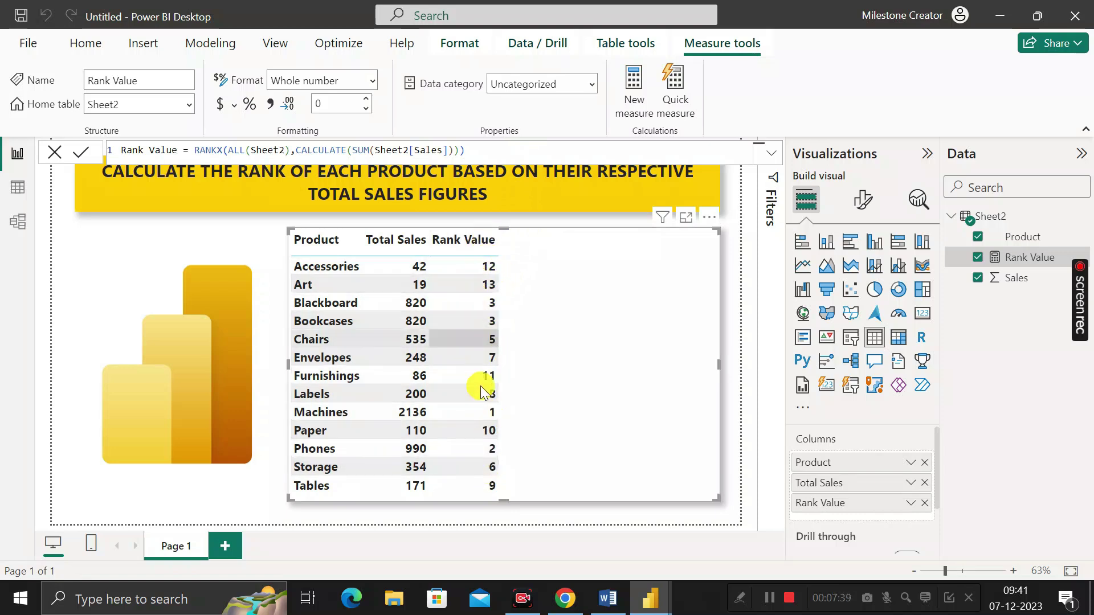
left_click(437, 248)
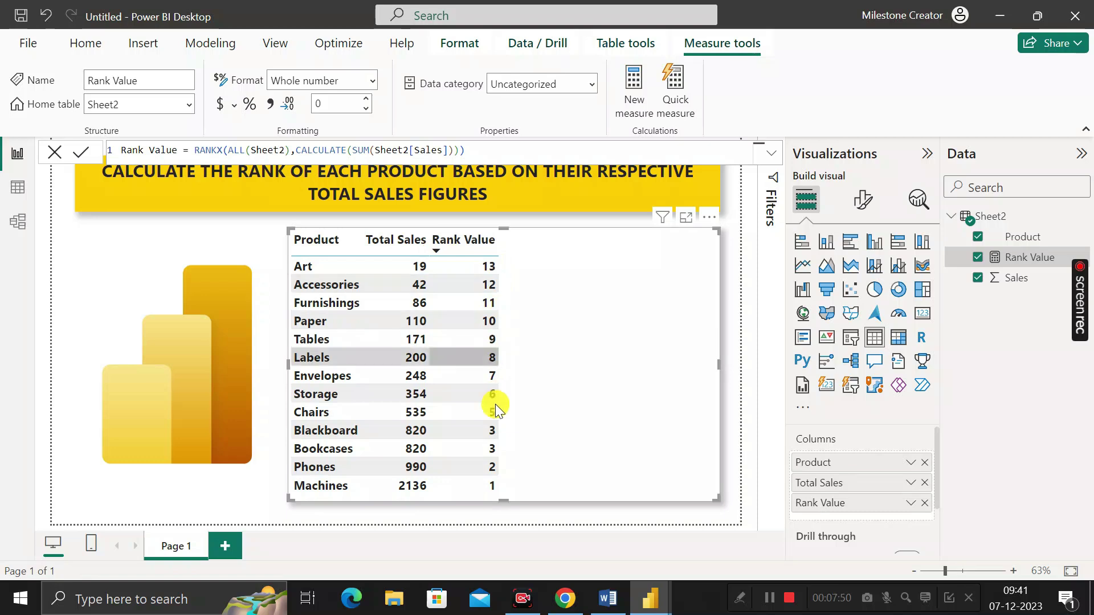
Step: Reverse the Rank Value sort so Machines at rank 1 is listed first
left_click(436, 251)
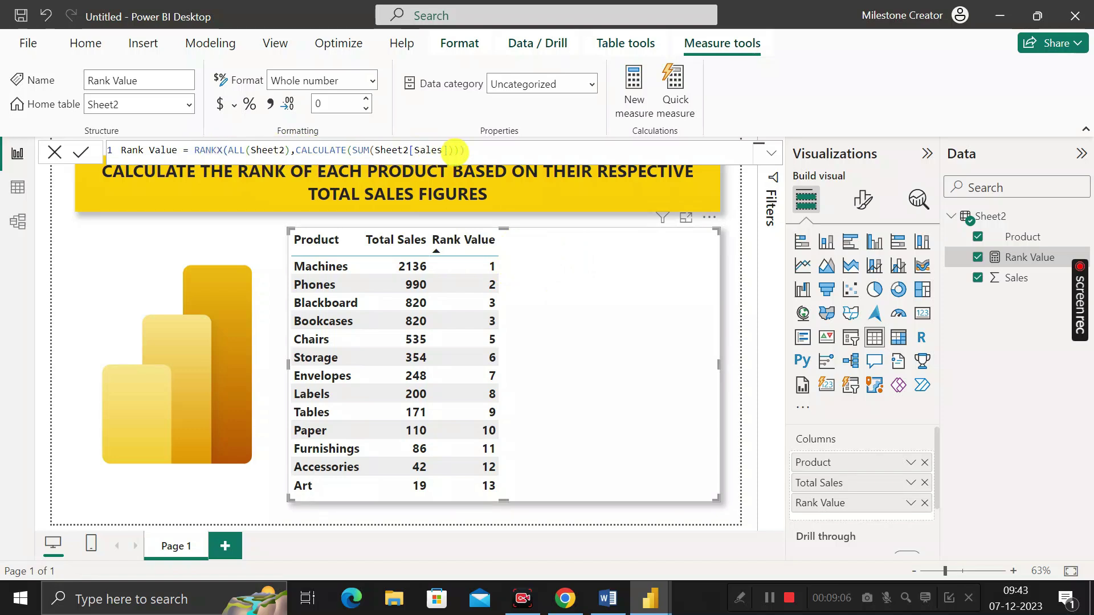
Step: Add DESC order and Dense ties to RANKX, so Chairs ranks 4 and Art 12
type("),")
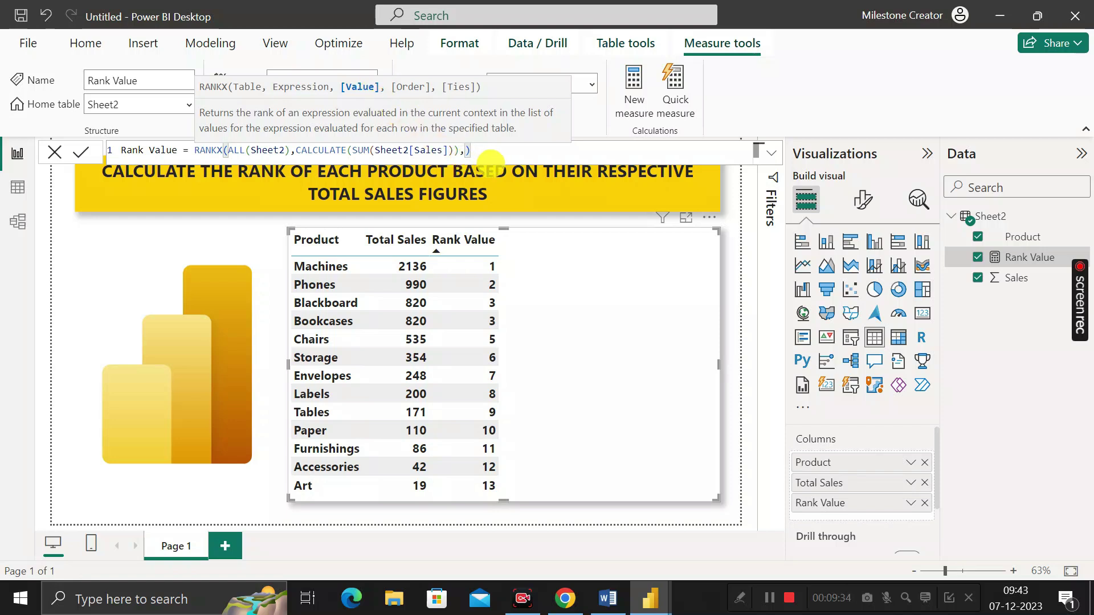
type(",")
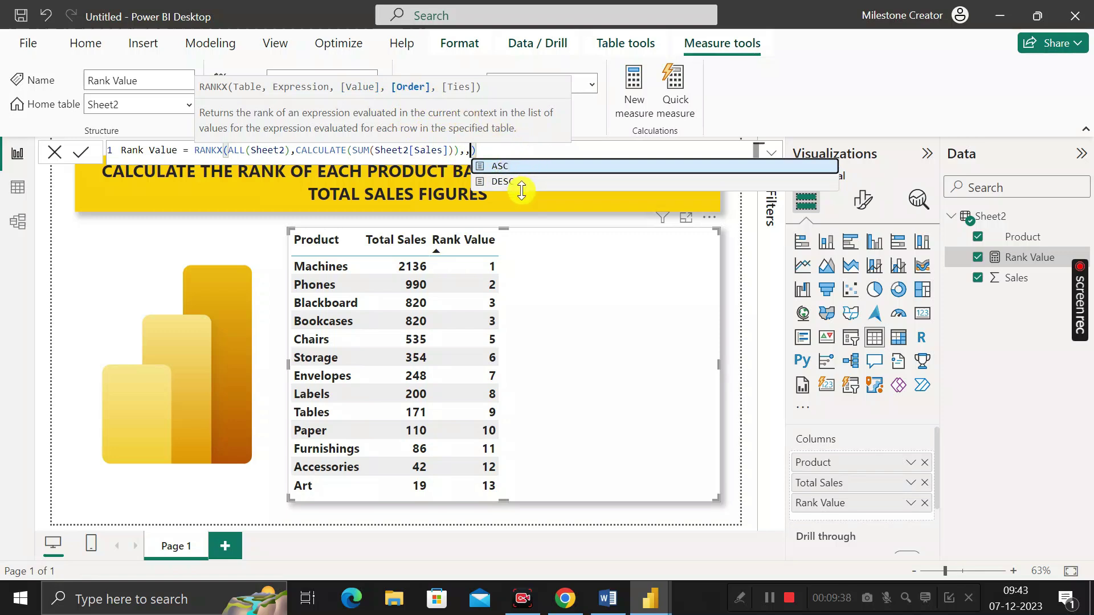
key("Down")
key("Tab")
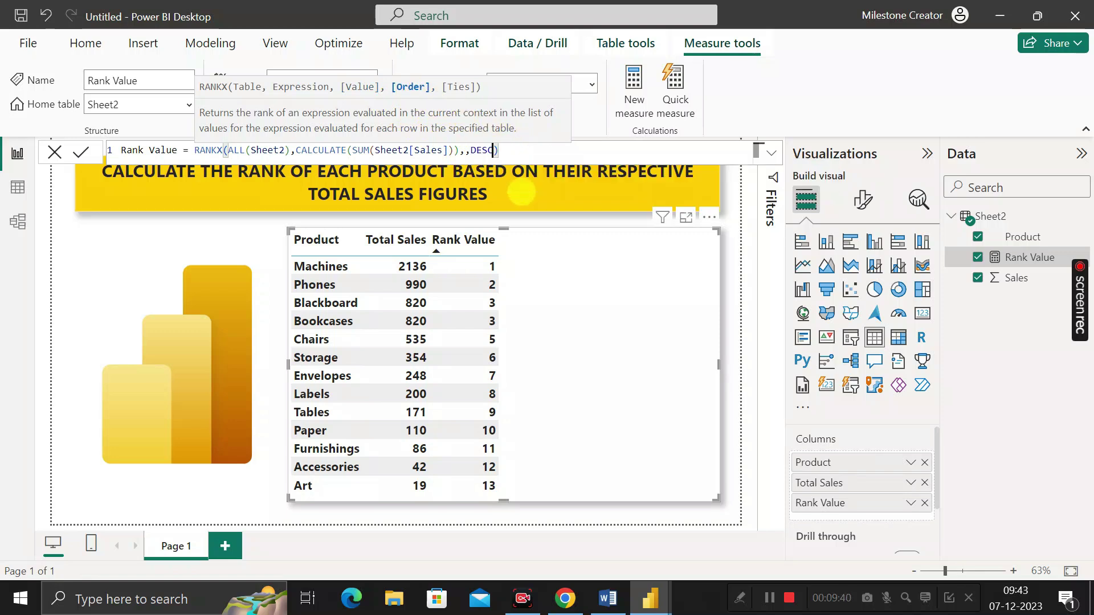
type(",")
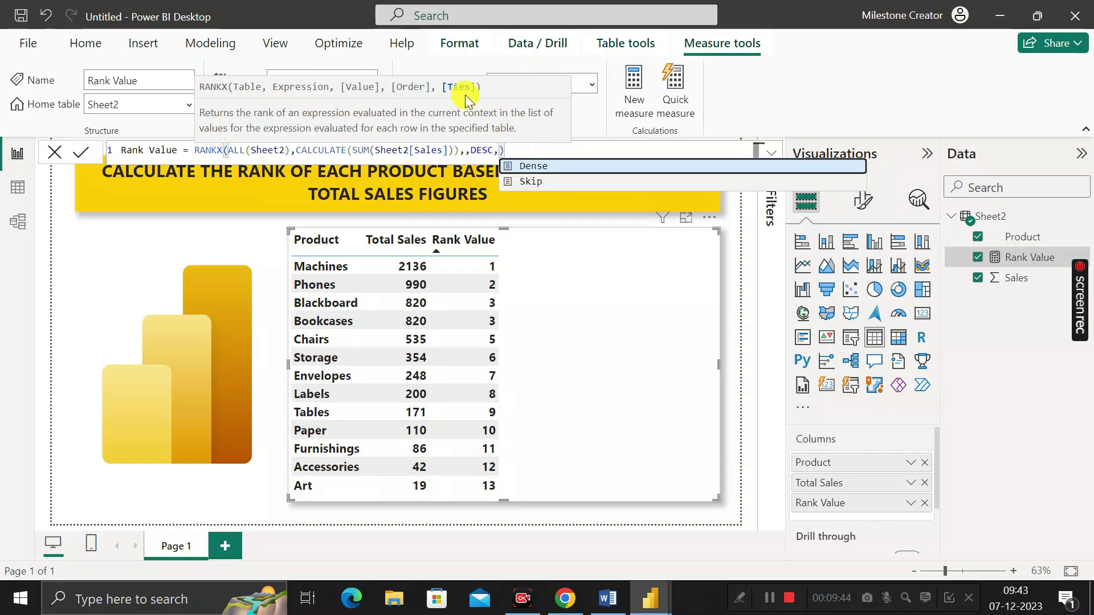
left_click(543, 166)
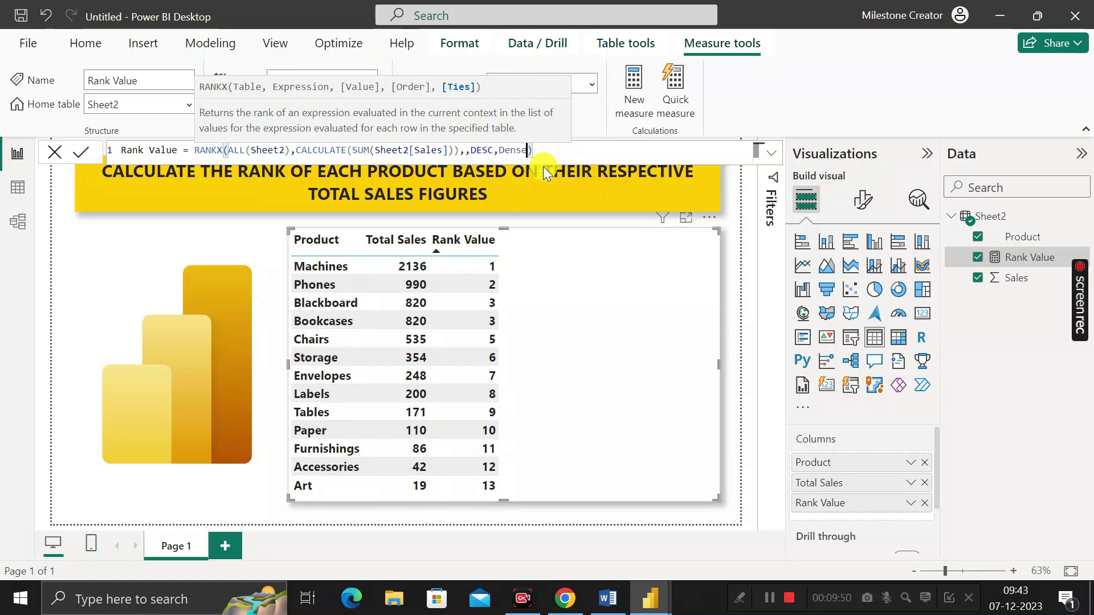
left_click(544, 151)
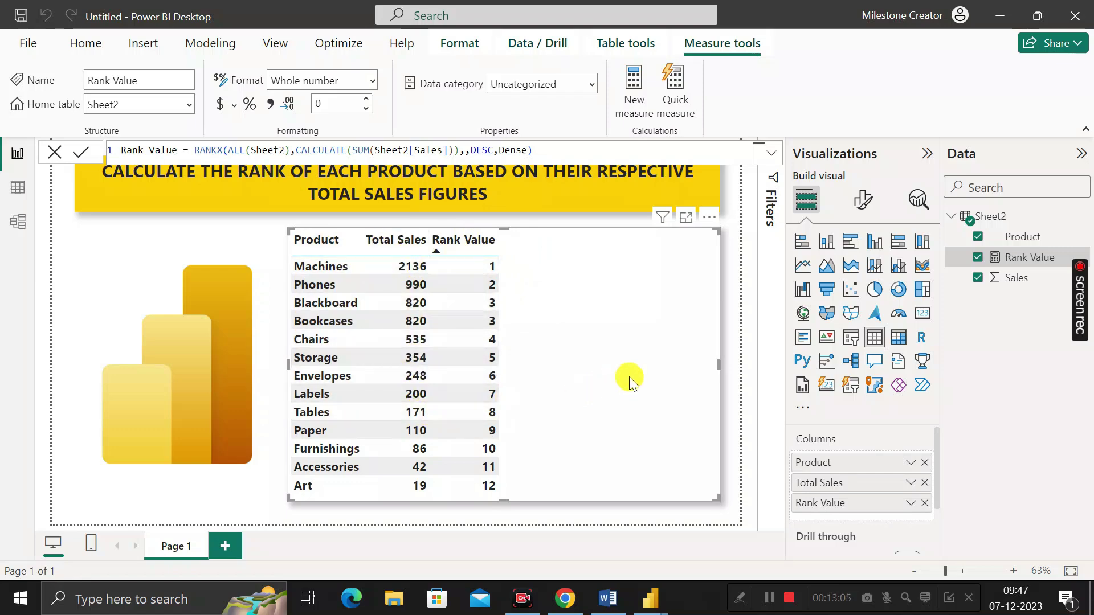
left_click(727, 293)
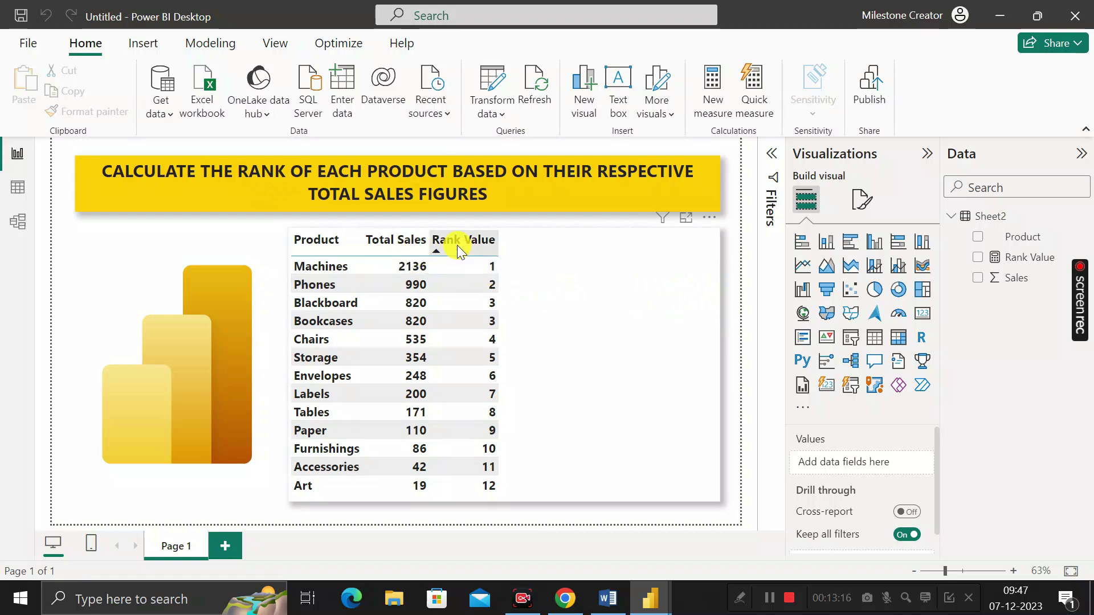